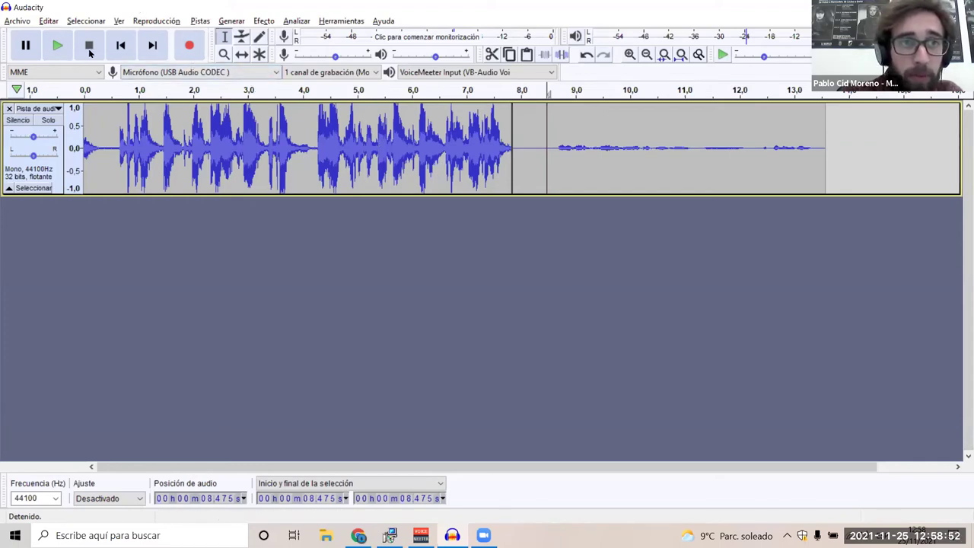
Delete both recorded clips from the audio track and record a new test take of about 3 seconds
{"action": "double_click", "coordinate": [605, 139]}
{"action": "key", "text": "Delete"}
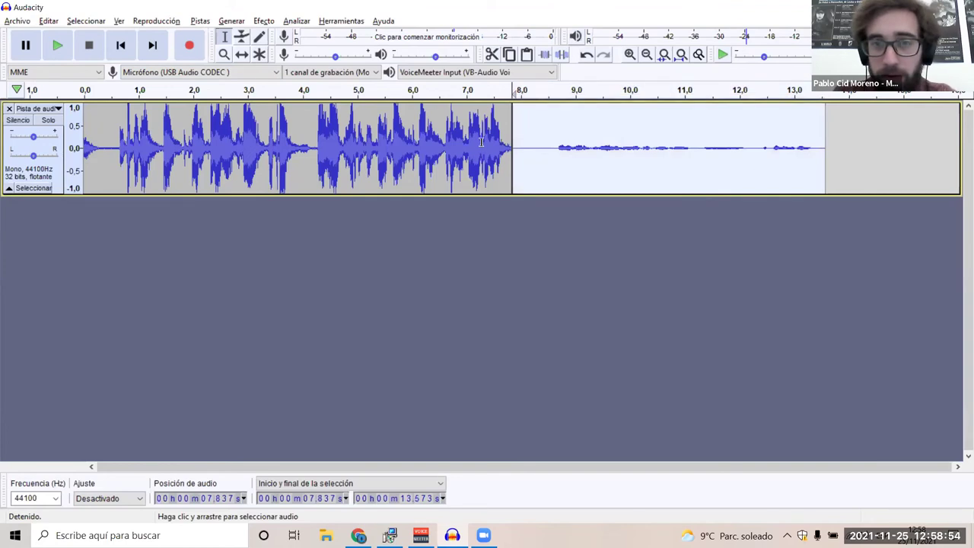
{"action": "double_click", "coordinate": [460, 145]}
{"action": "key", "text": "Delete"}
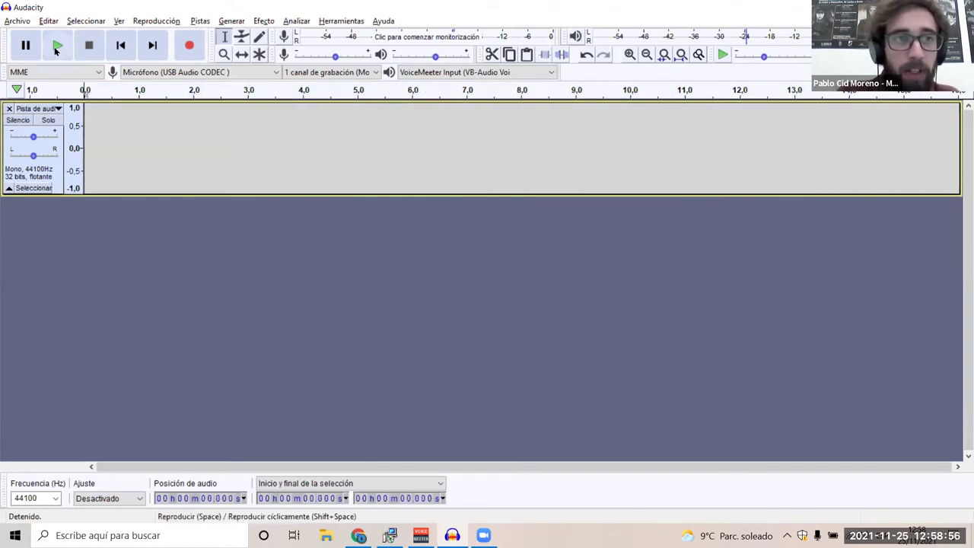
{"action": "left_click", "coordinate": [178, 58]}
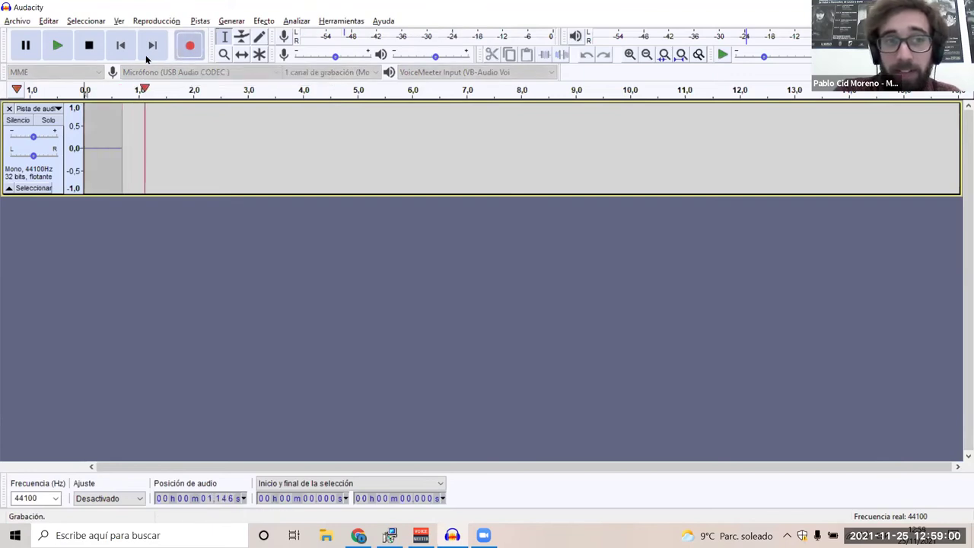
{"action": "left_click", "coordinate": [88, 45]}
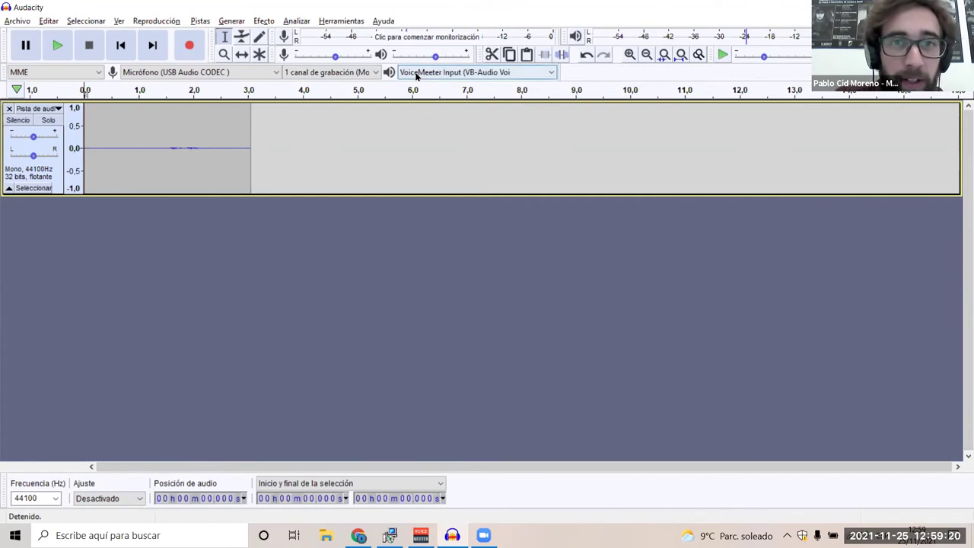
Change the recording device to Micrófono (Realtek High Definit)
{"action": "left_click", "coordinate": [255, 72]}
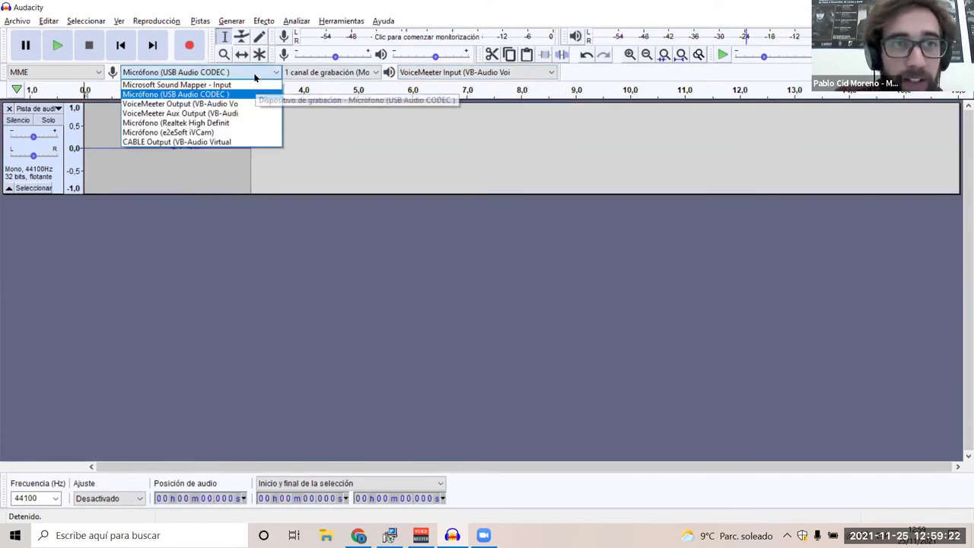
{"action": "left_click", "coordinate": [255, 75]}
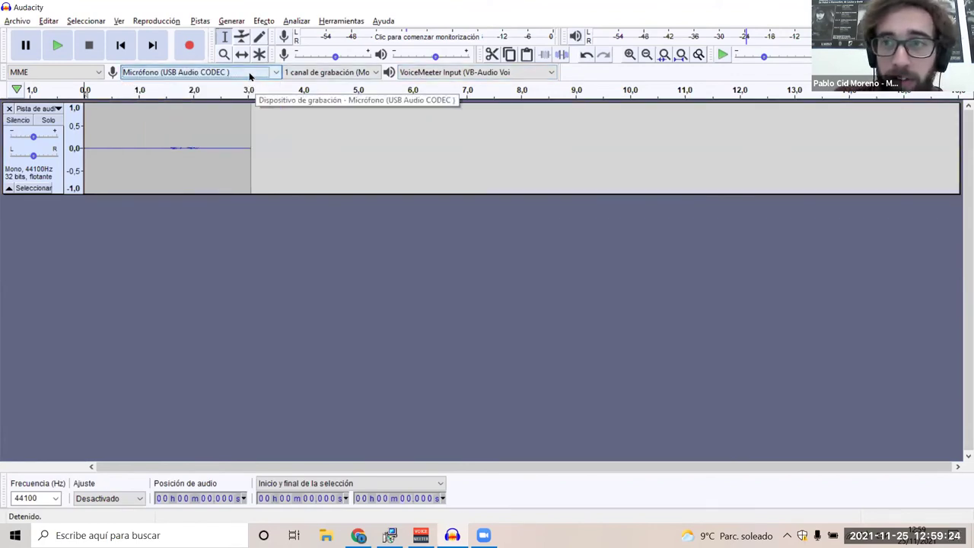
{"action": "left_click", "coordinate": [249, 73]}
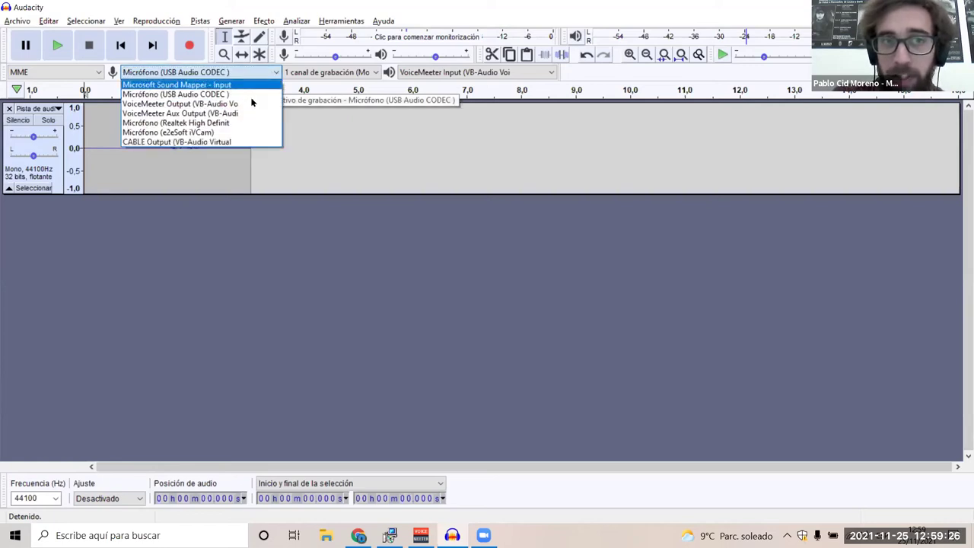
{"action": "left_click", "coordinate": [253, 124]}
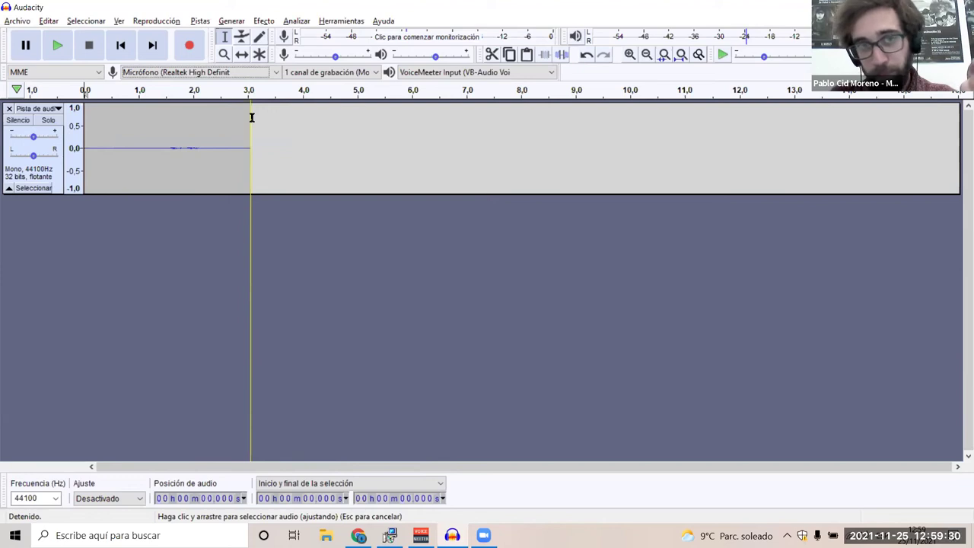
Record a second take just past the first clip, starting at about 3.2 s, with the Realtek microphone
{"action": "left_click", "coordinate": [258, 113]}
{"action": "left_click", "coordinate": [205, 72]}
{"action": "left_click", "coordinate": [230, 120]}
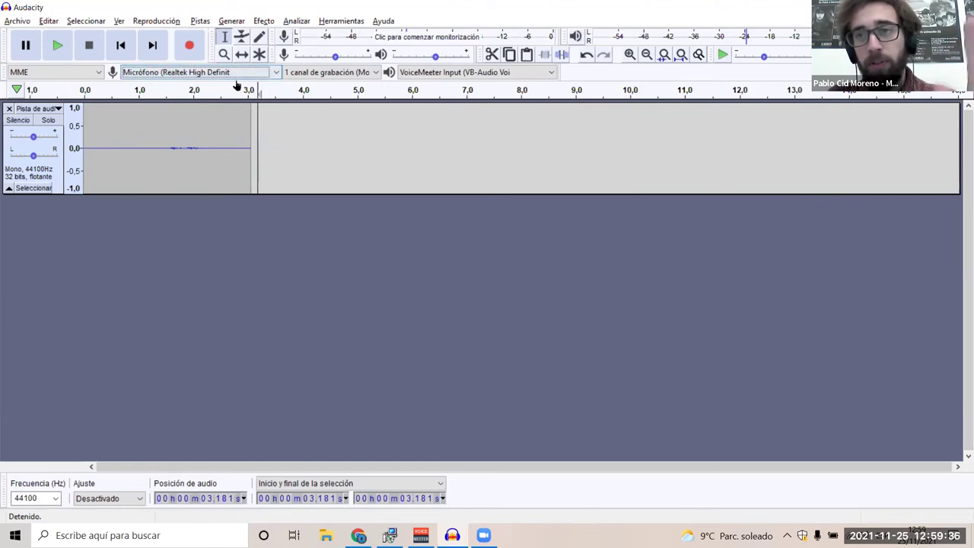
{"action": "left_click", "coordinate": [189, 48]}
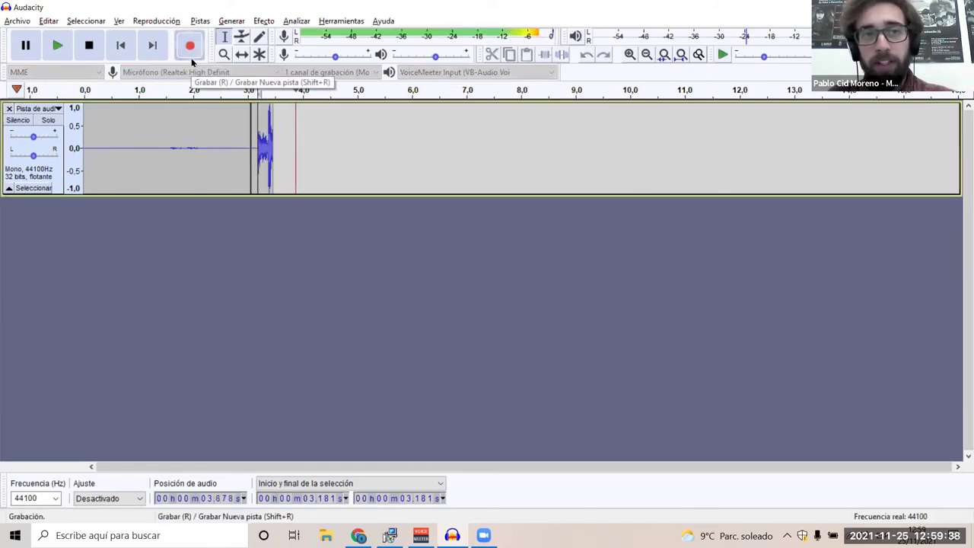
{"action": "left_click", "coordinate": [89, 47]}
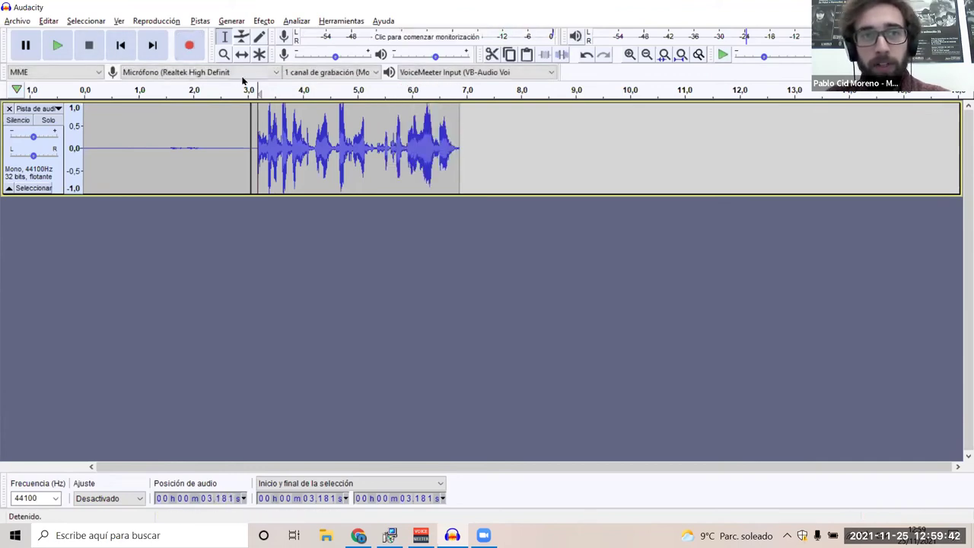
Slightly lower the playback volume and reduce the recording volume more strongly
{"action": "mouse_move", "coordinate": [423, 60]}
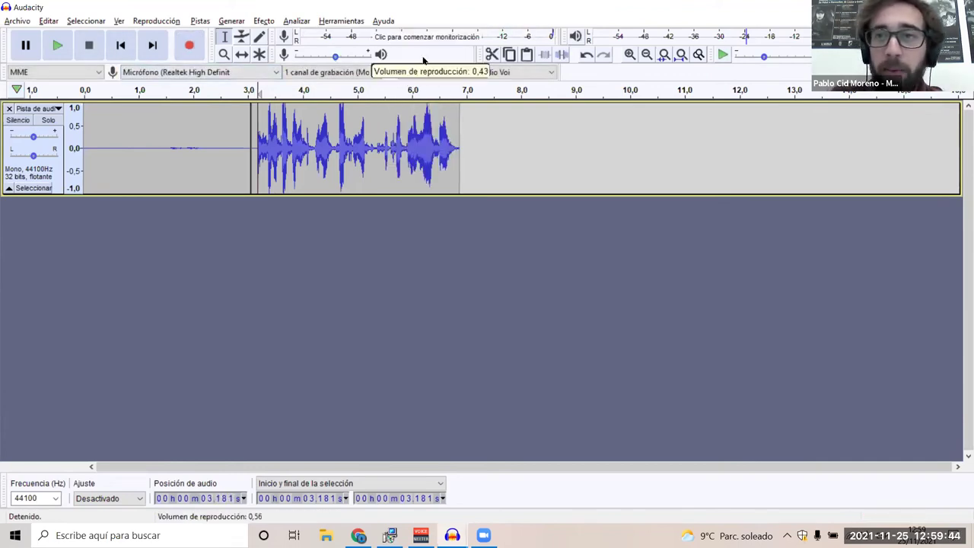
{"action": "left_click_drag", "start_coordinate": [440, 59], "coordinate": [434, 59]}
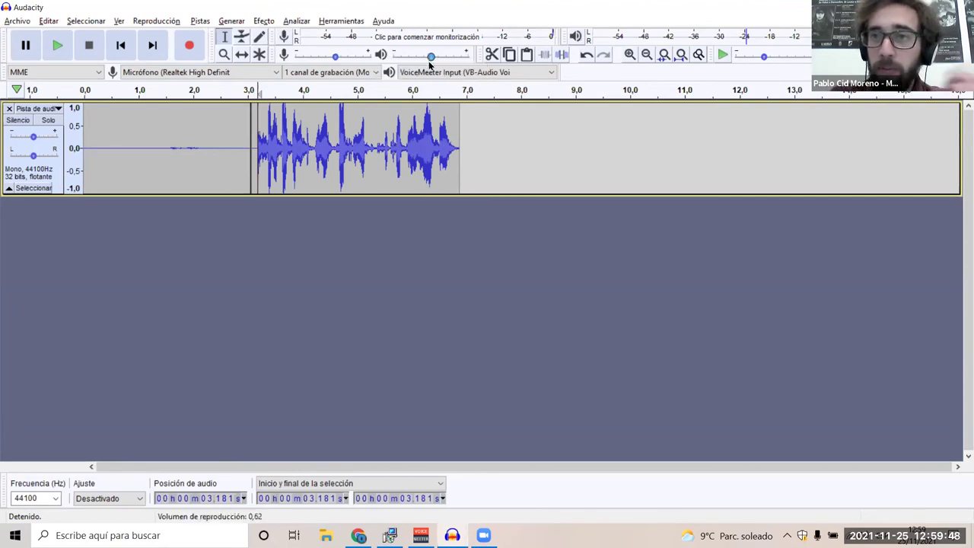
{"action": "left_click", "coordinate": [337, 58]}
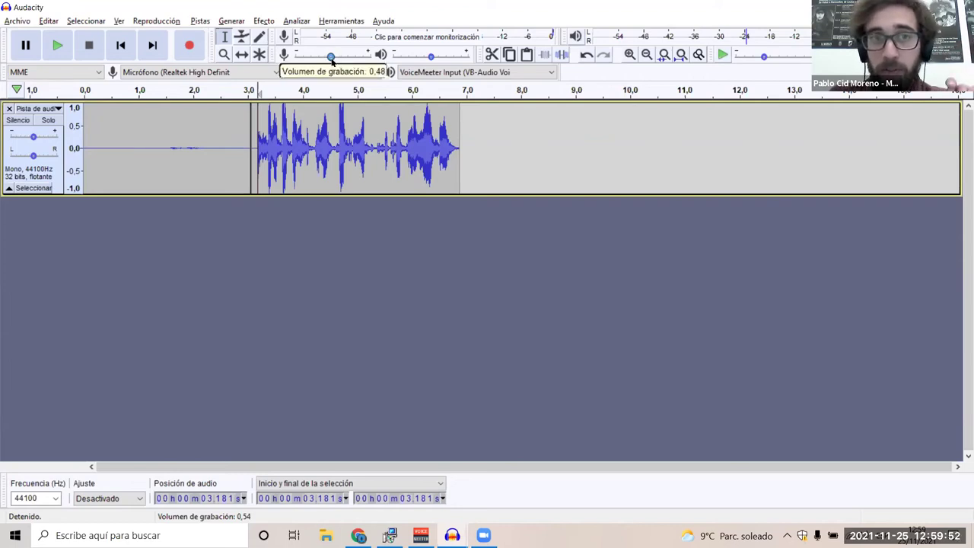
{"action": "left_click_drag", "start_coordinate": [328, 64], "coordinate": [332, 71]}
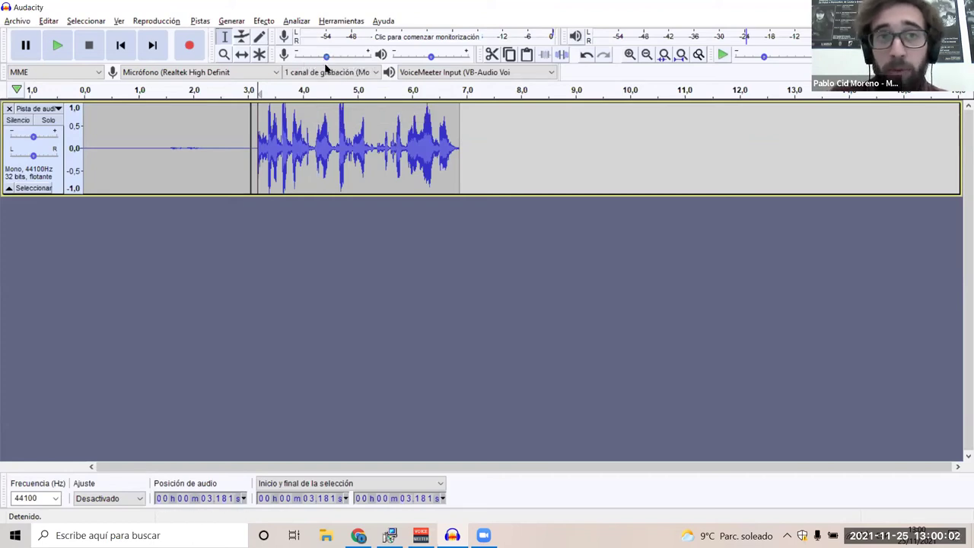
{"action": "left_click_drag", "start_coordinate": [328, 61], "coordinate": [320, 61]}
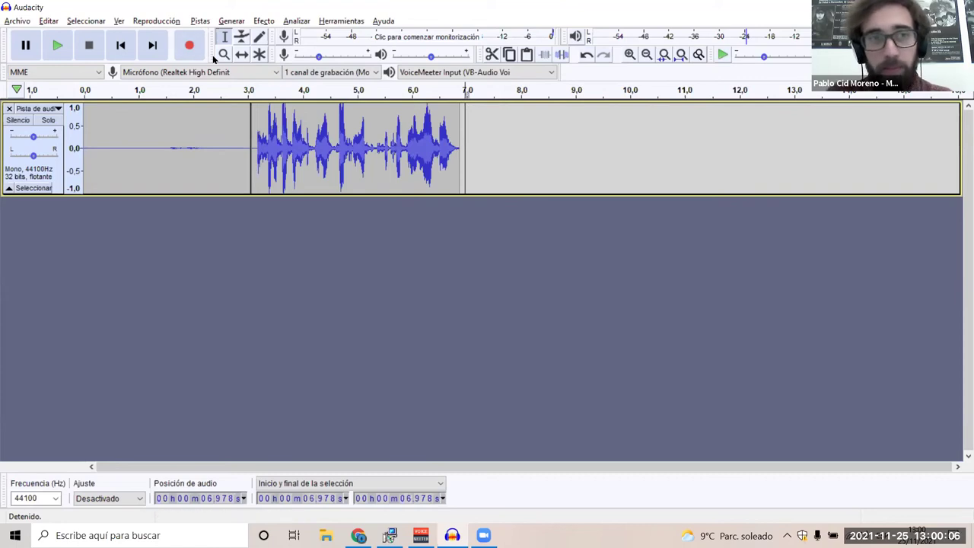
Record a third take from about 7 s, raising the recording volume during it, and slightly lower the playback volume
{"action": "left_click", "coordinate": [190, 46]}
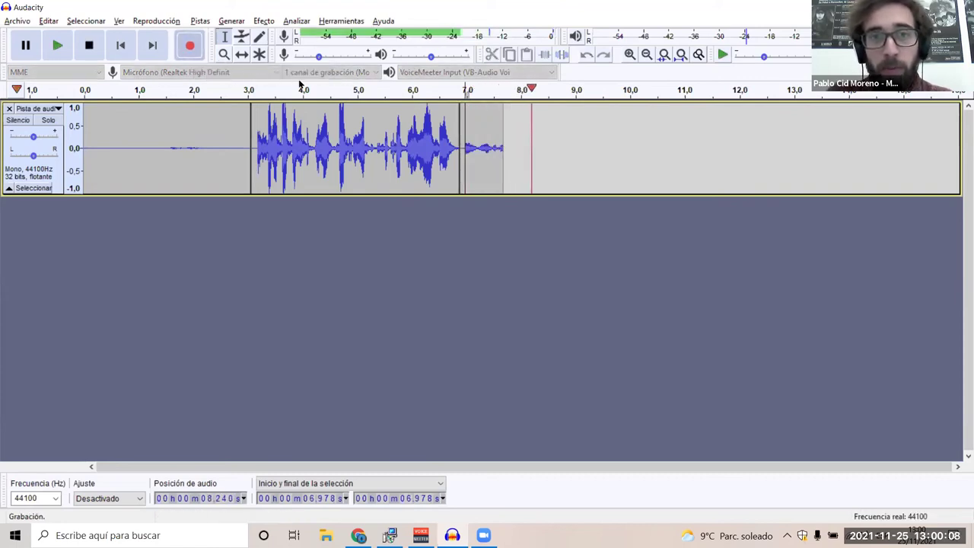
{"action": "left_click_drag", "start_coordinate": [319, 58], "coordinate": [347, 61]}
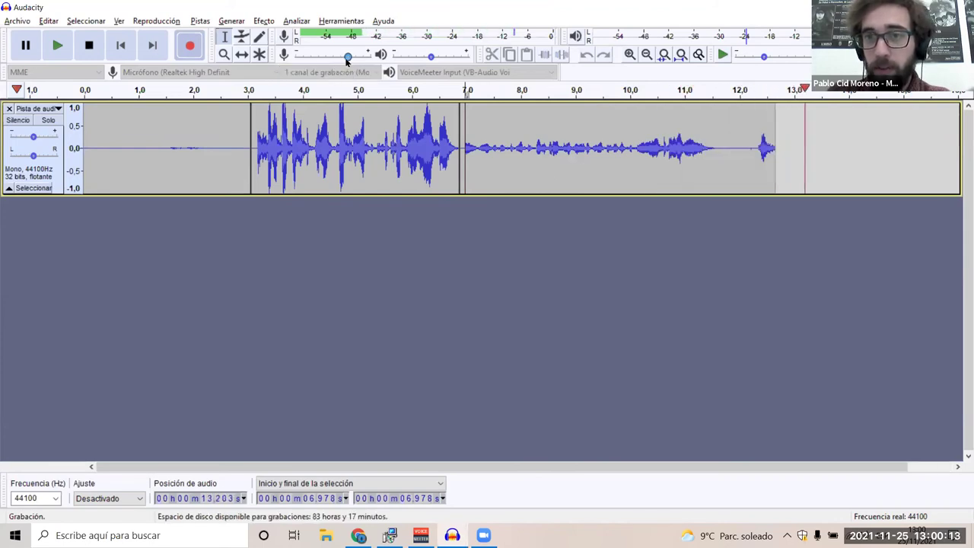
{"action": "left_click", "coordinate": [88, 45]}
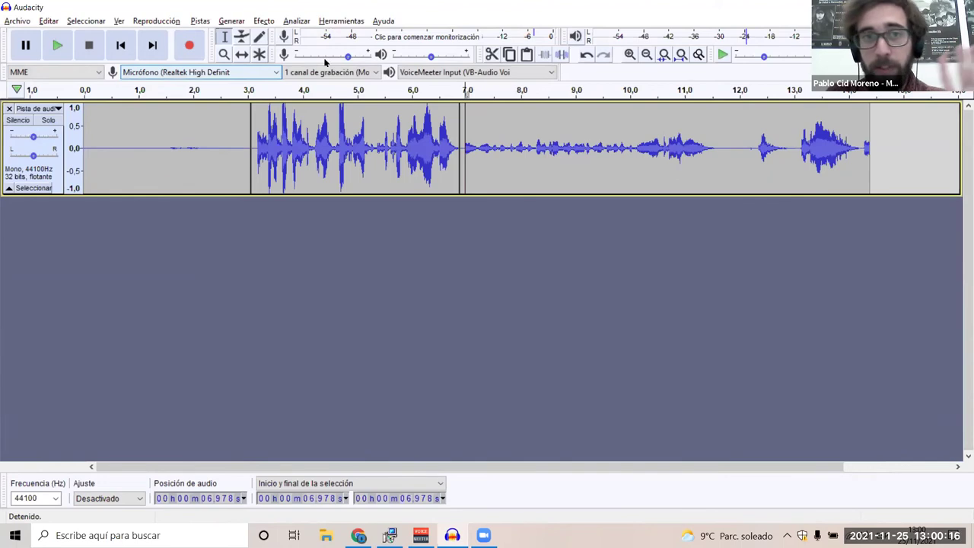
{"action": "left_click", "coordinate": [440, 65]}
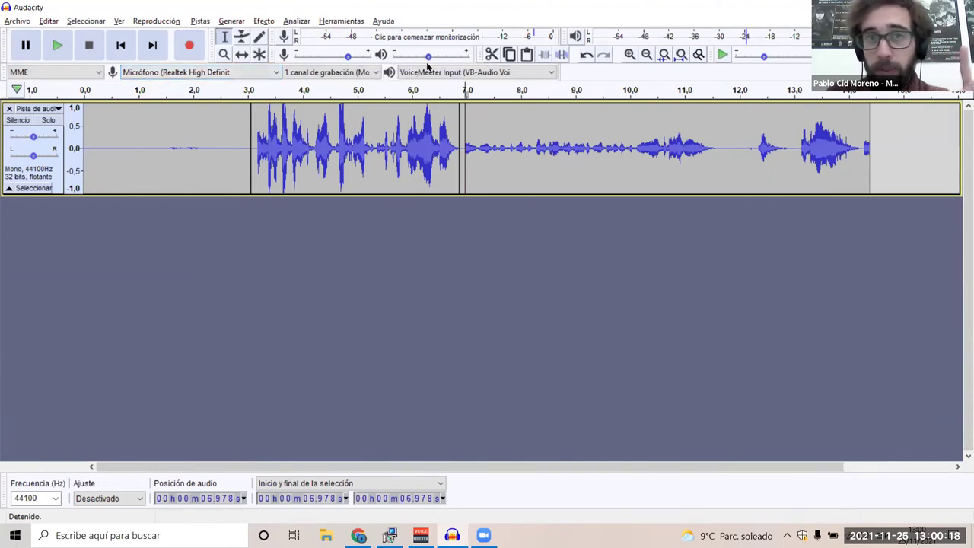
Magnify the recorded waveform with the Zoom tool and zoom out to view the whole track
{"action": "left_click", "coordinate": [224, 54]}
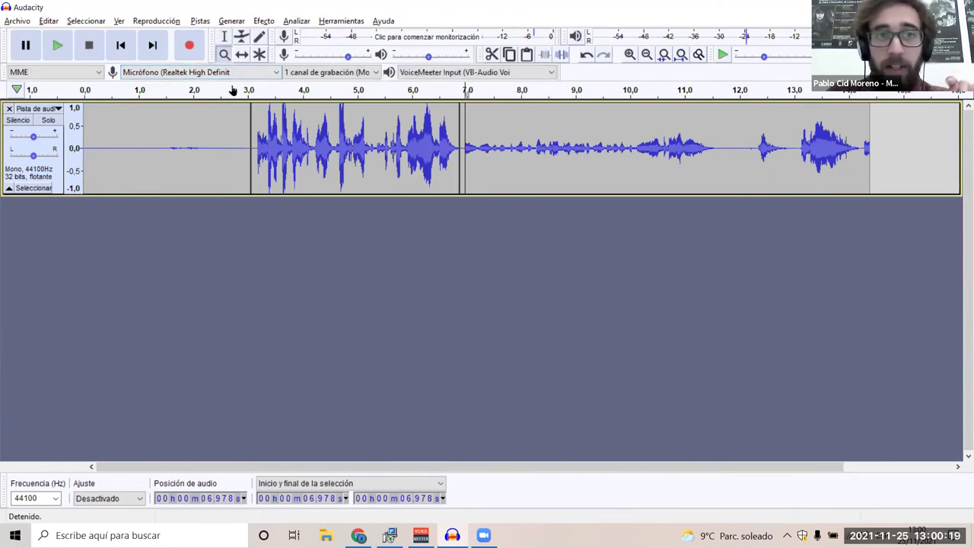
{"action": "left_click", "coordinate": [227, 125]}
{"action": "left_click", "coordinate": [300, 125]}
{"action": "left_click", "coordinate": [242, 55]}
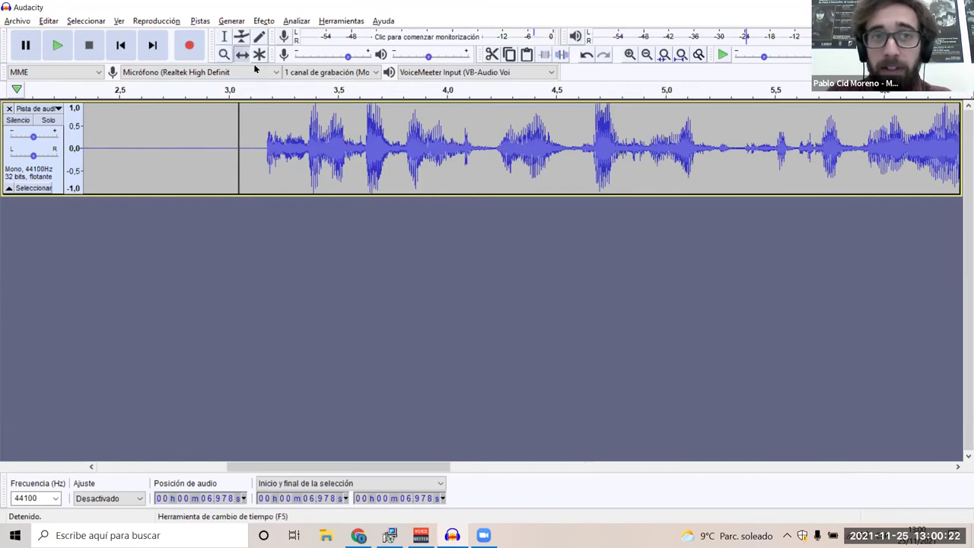
{"action": "key", "text": "F4"}
{"action": "scroll", "coordinate": [366, 164], "scroll_direction": "down", "scroll_amount": 5, "text": "ctrl"}
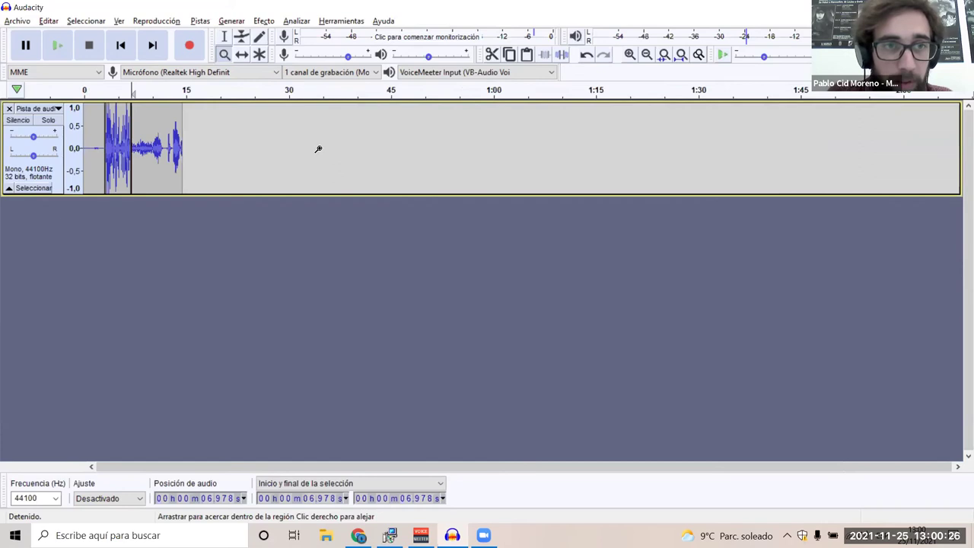
{"action": "left_click", "coordinate": [256, 116]}
{"action": "double_click", "coordinate": [135, 184]}
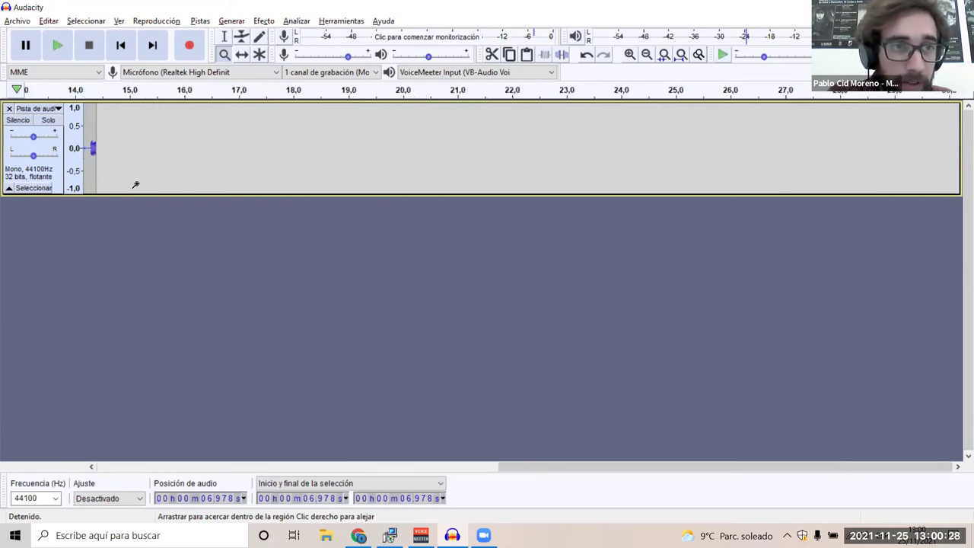
Shift the third clip about 5 seconds later on the timeline with the Time Shift tool
{"action": "scroll", "coordinate": [124, 132], "scroll_direction": "left", "scroll_amount": 10}
{"action": "left_click", "coordinate": [241, 54]}
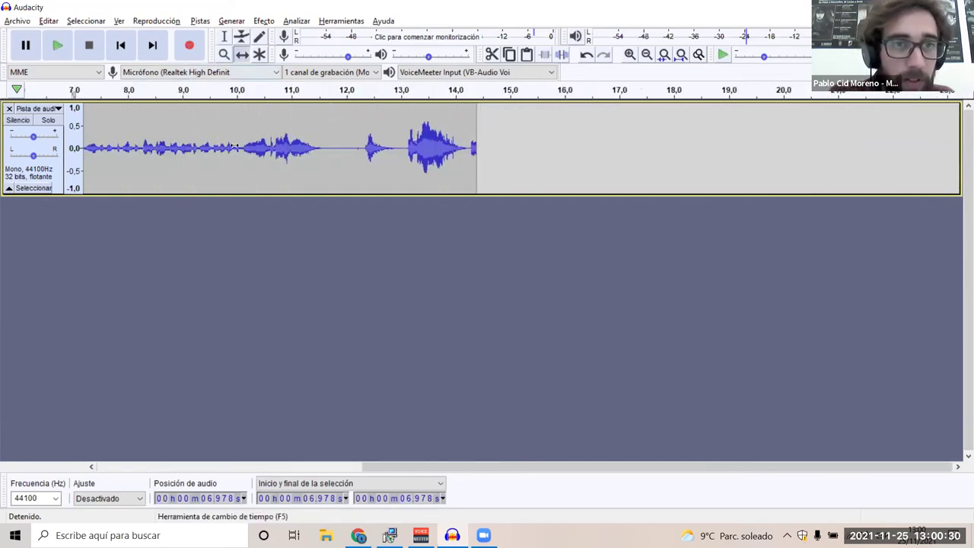
{"action": "left_click_drag", "start_coordinate": [531, 159], "coordinate": [507, 158]}
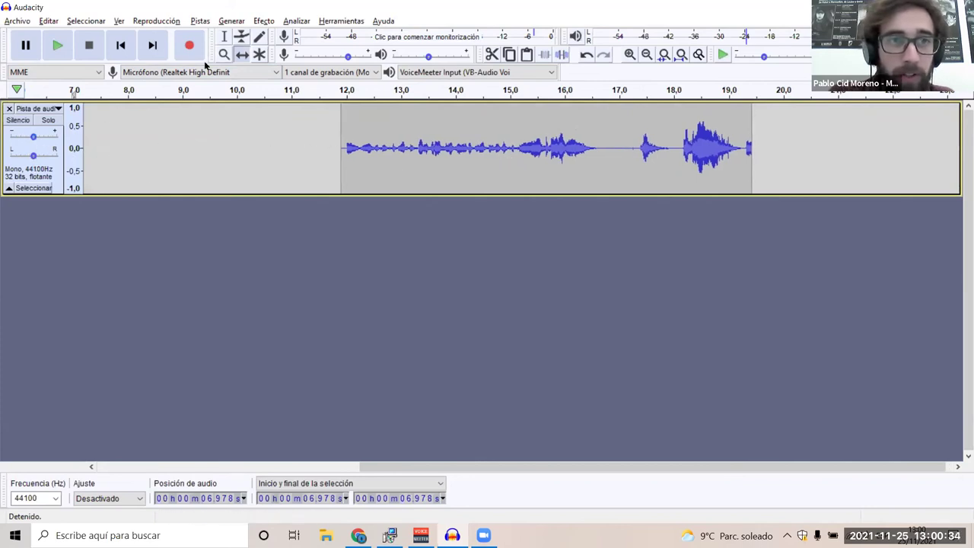
Delete the shifted clip's opening from 11.389 s to 14.594 s, and cut out another section starting at 13.061 s
{"action": "left_click", "coordinate": [224, 36]}
{"action": "left_click_drag", "start_coordinate": [491, 158], "coordinate": [313, 158]}
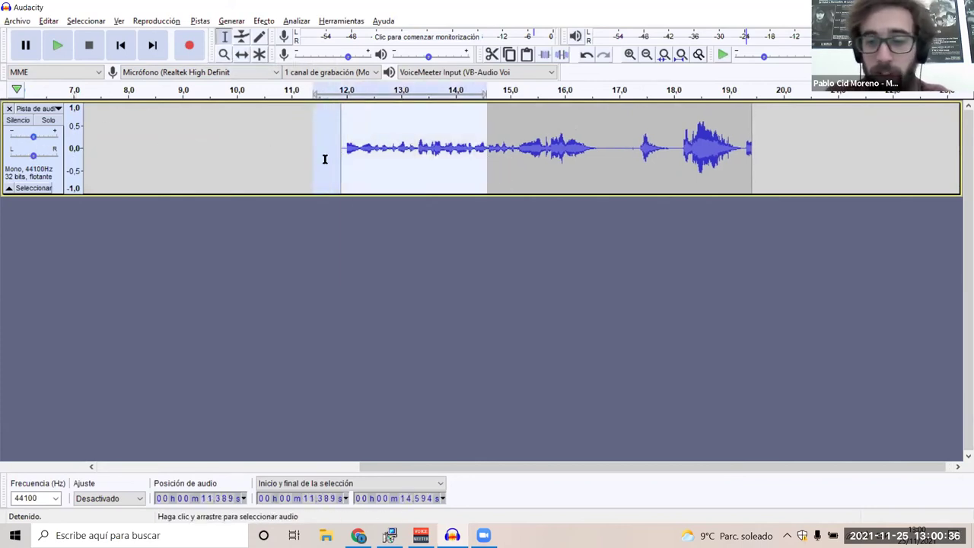
{"action": "key", "text": "Delete"}
{"action": "left_click_drag", "start_coordinate": [404, 133], "coordinate": [559, 153]}
{"action": "key", "text": "Delete"}
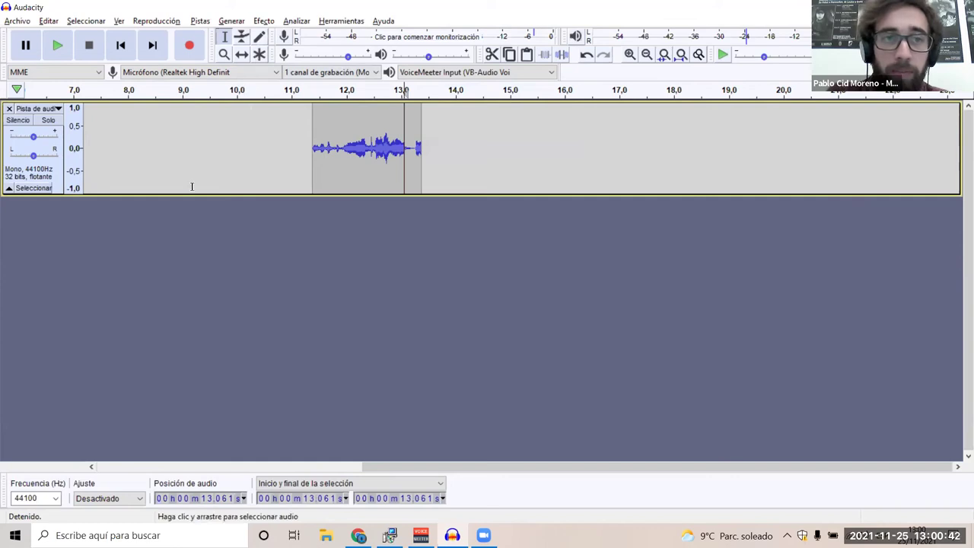
Switch to the Google Slides presentation to look through its slides, and return to the start of the Audacity track
{"action": "left_click", "coordinate": [241, 54]}
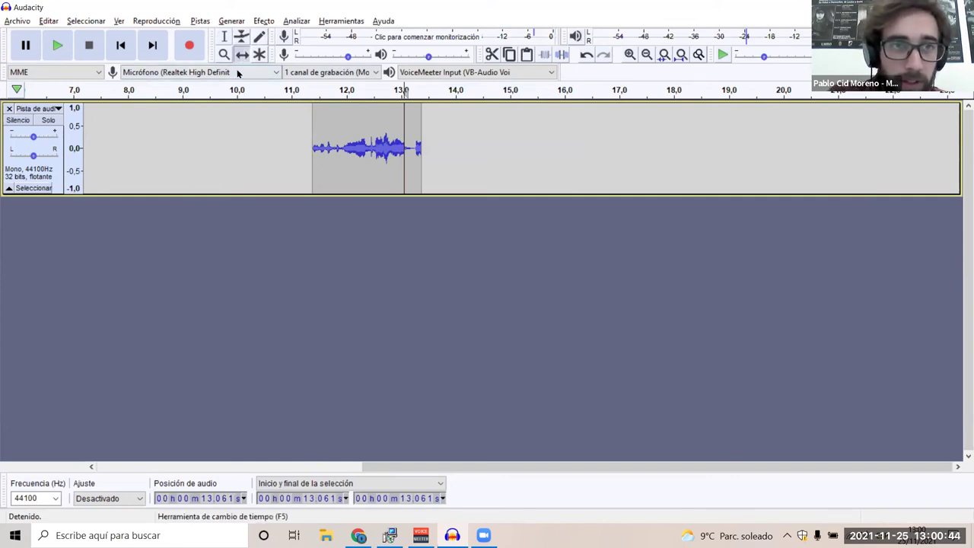
{"action": "key", "text": "alt+Tab"}
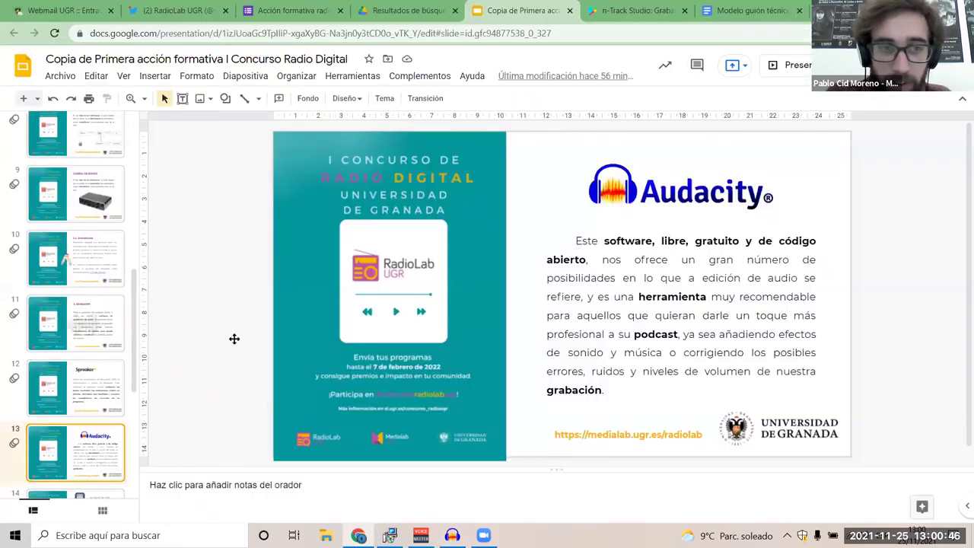
{"action": "scroll", "coordinate": [58, 389], "scroll_direction": "down", "scroll_amount": 1}
{"action": "scroll", "coordinate": [58, 389], "scroll_direction": "down", "scroll_amount": 2}
{"action": "scroll", "coordinate": [105, 339], "scroll_direction": "down", "scroll_amount": 2}
{"action": "scroll", "coordinate": [105, 338], "scroll_direction": "down", "scroll_amount": 1}
{"action": "key", "text": "alt+Tab"}
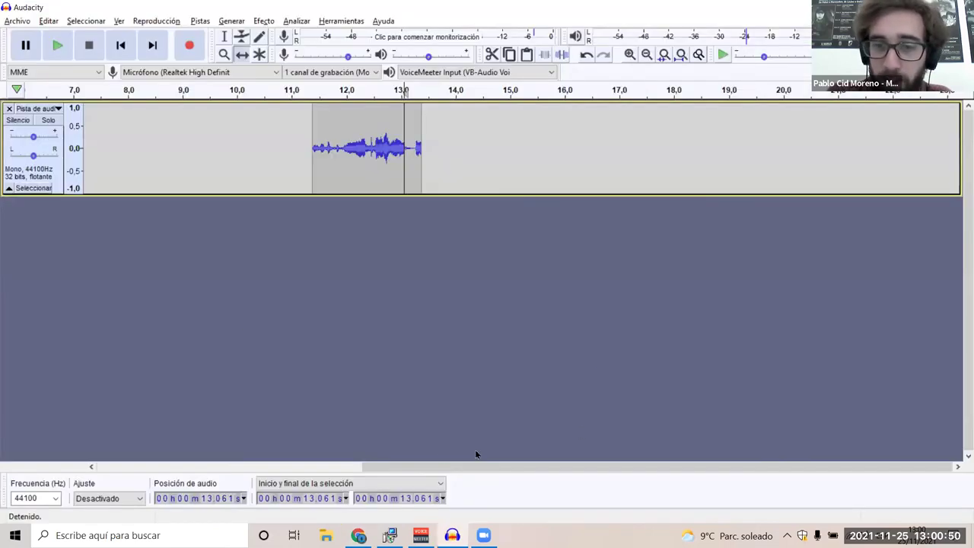
{"action": "left_click_drag", "start_coordinate": [444, 464], "coordinate": [135, 472]}
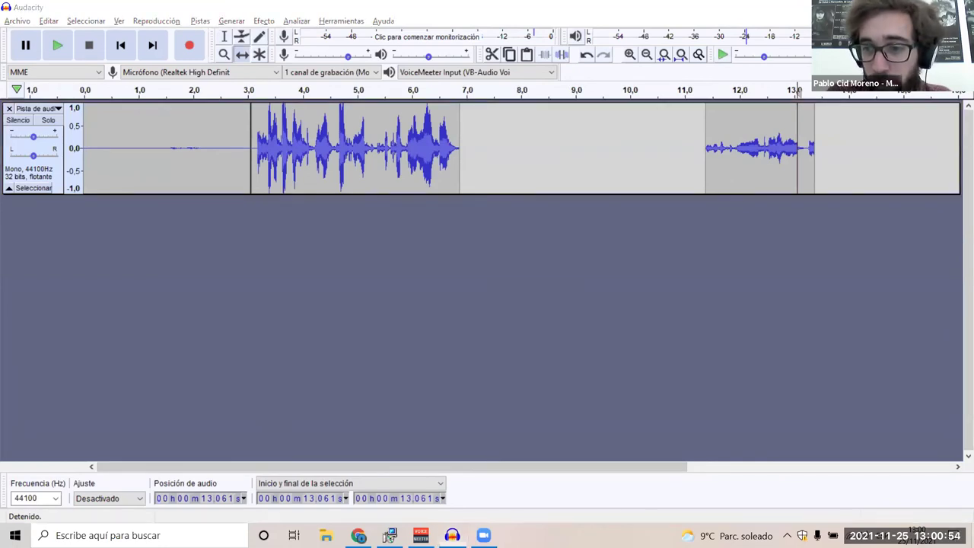
Show the desktop to look over the Carte Arte sonoro audio files, and return to Audacity
{"action": "key", "text": "super+d"}
{"action": "left_click_drag", "start_coordinate": [213, 26], "coordinate": [254, 199]}
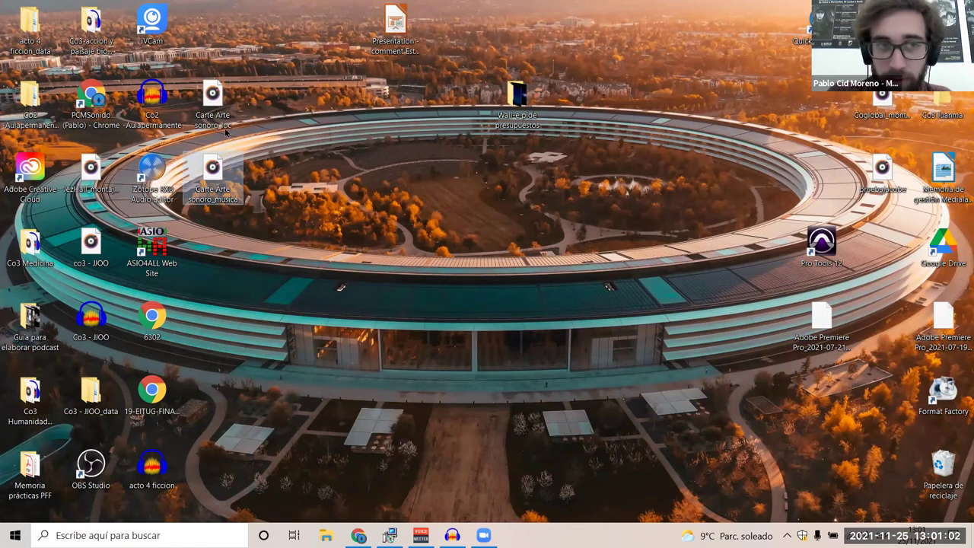
{"action": "double_click", "coordinate": [229, 126]}
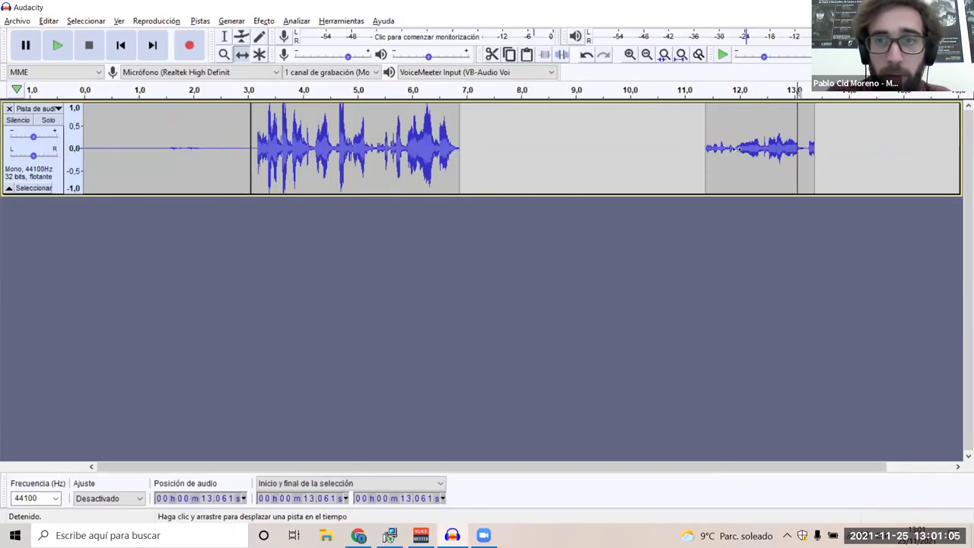
Clear the recorded clips from the mono track with the Selection tool active, leaving the track empty
{"action": "key", "text": "F1"}
{"action": "left_click", "coordinate": [726, 168]}
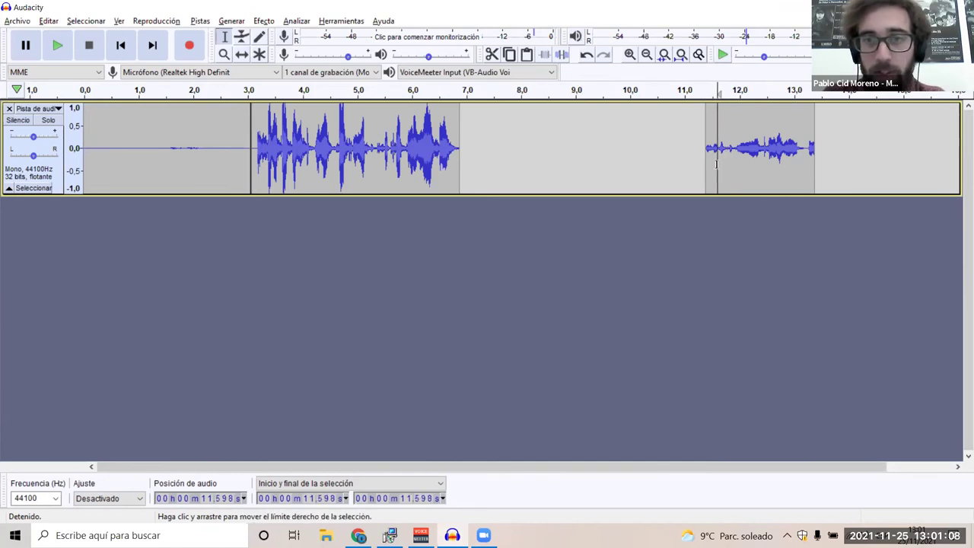
{"action": "key", "text": "ctrl+z"}
{"action": "key", "text": "ctrl+z"}
{"action": "key", "text": "ctrl+z"}
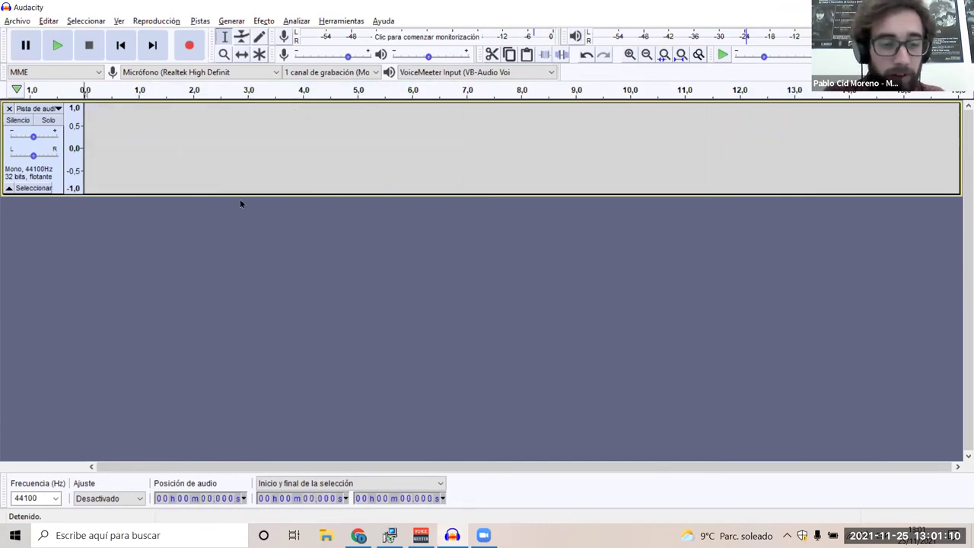
Import the two Carte Arte sonoro audio files from the desktop as new stereo tracks, the short clip first and the long music second
{"action": "key", "text": "alt+Tab"}
{"action": "key", "text": "alt+Tab"}
{"action": "key", "text": "Tab"}
{"action": "key", "text": "Tab"}
{"action": "key", "text": "Tab"}
{"action": "key", "text": "Tab"}
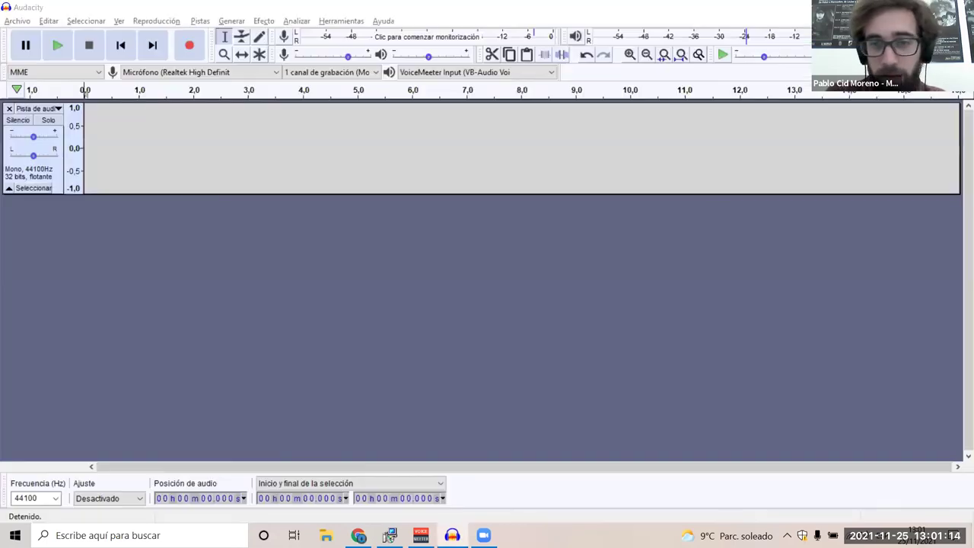
{"action": "key", "text": "super+d"}
{"action": "left_click_drag", "start_coordinate": [204, 115], "coordinate": [122, 124]}
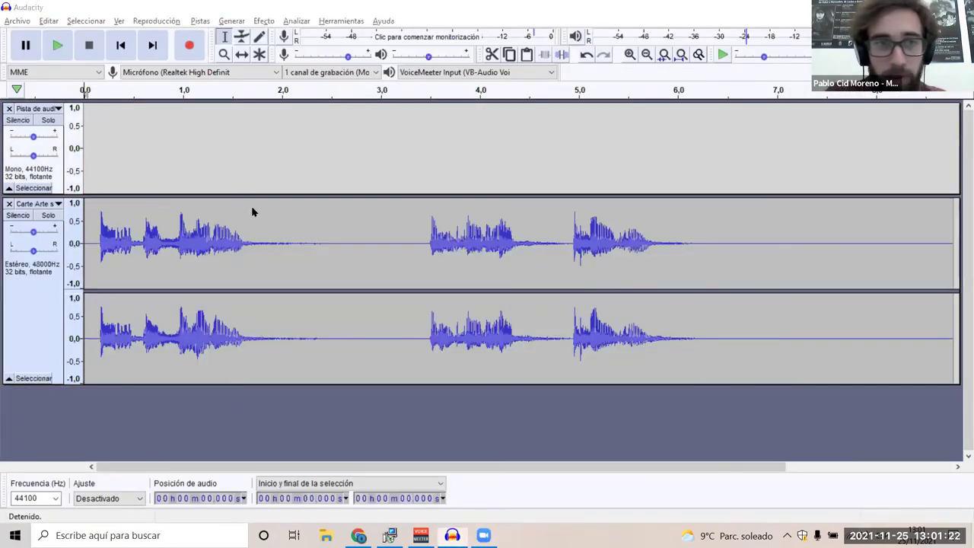
{"action": "key", "text": "super+d"}
{"action": "left_click_drag", "start_coordinate": [213, 183], "coordinate": [190, 413]}
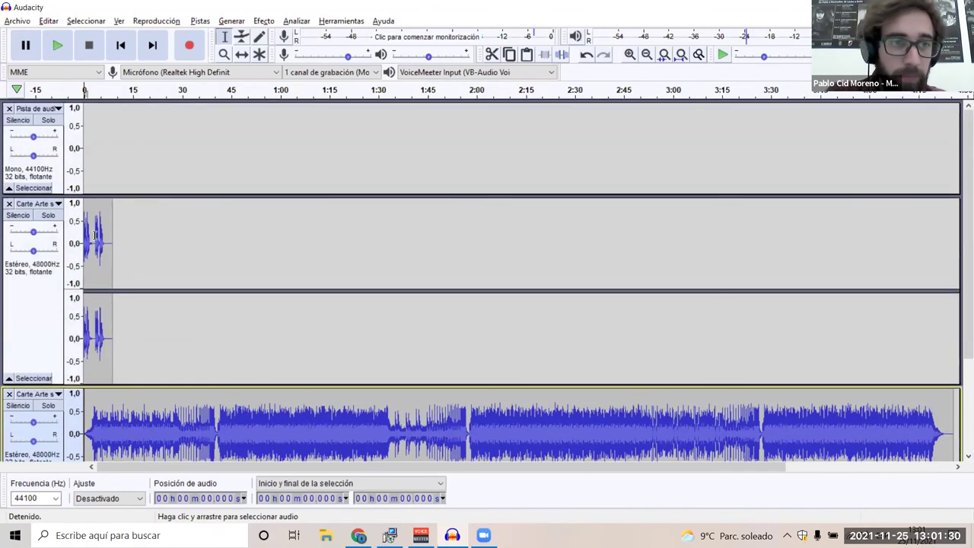
Shift the short imported clip to start at about 5 seconds with the Time Shift tool, and play back the opening of the mix
{"action": "scroll", "coordinate": [107, 239], "scroll_direction": "up", "scroll_amount": 2}
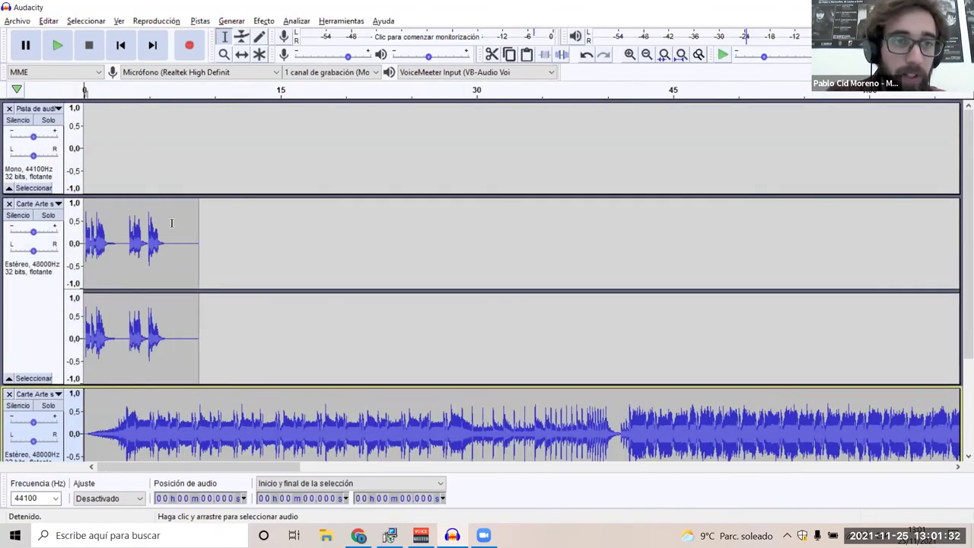
{"action": "key", "text": "F5"}
{"action": "scroll", "coordinate": [172, 222], "scroll_direction": "down", "scroll_amount": 2}
{"action": "left_click_drag", "start_coordinate": [144, 243], "coordinate": [211, 243]}
{"action": "scroll", "coordinate": [138, 261], "scroll_direction": "down", "scroll_amount": 1}
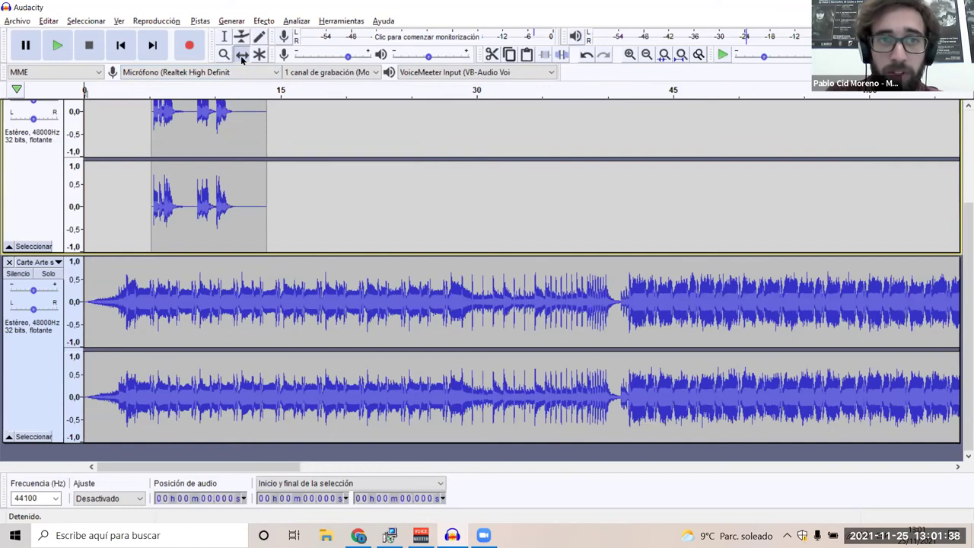
{"action": "left_click", "coordinate": [57, 46]}
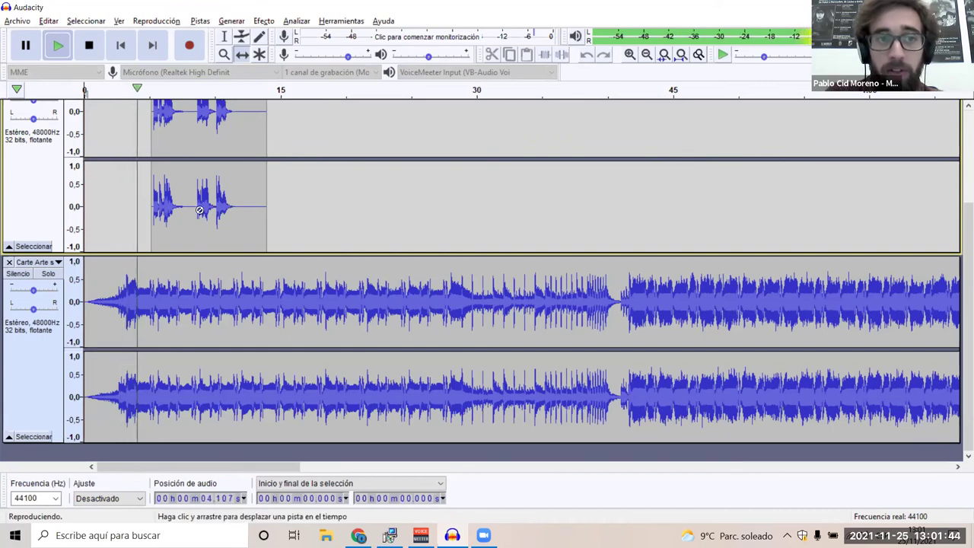
{"action": "key", "text": "space"}
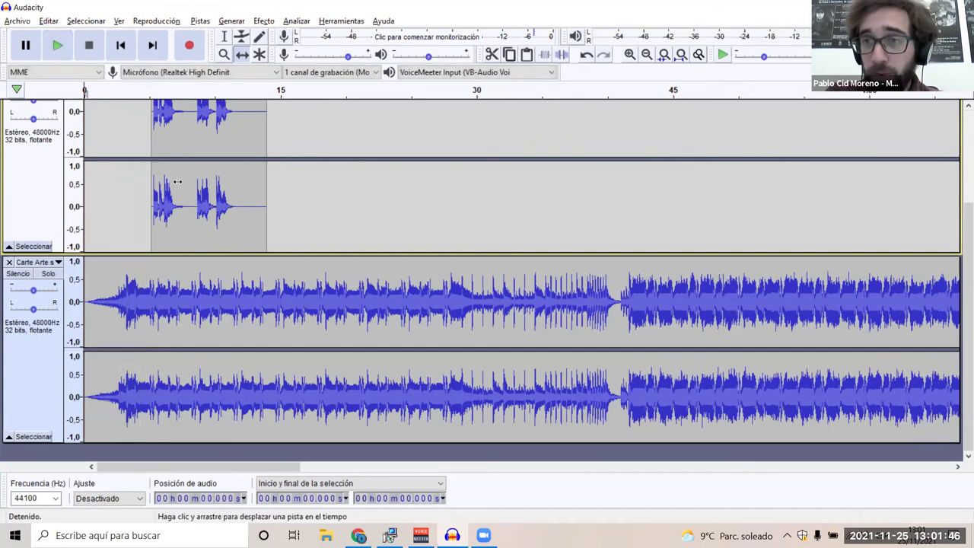
Lower the music track's volume to about half from roughly 5.4 seconds onward with the Envelope tool, ramping down from about 5.2 seconds
{"action": "scroll", "coordinate": [160, 200], "scroll_direction": "up", "scroll_amount": 3}
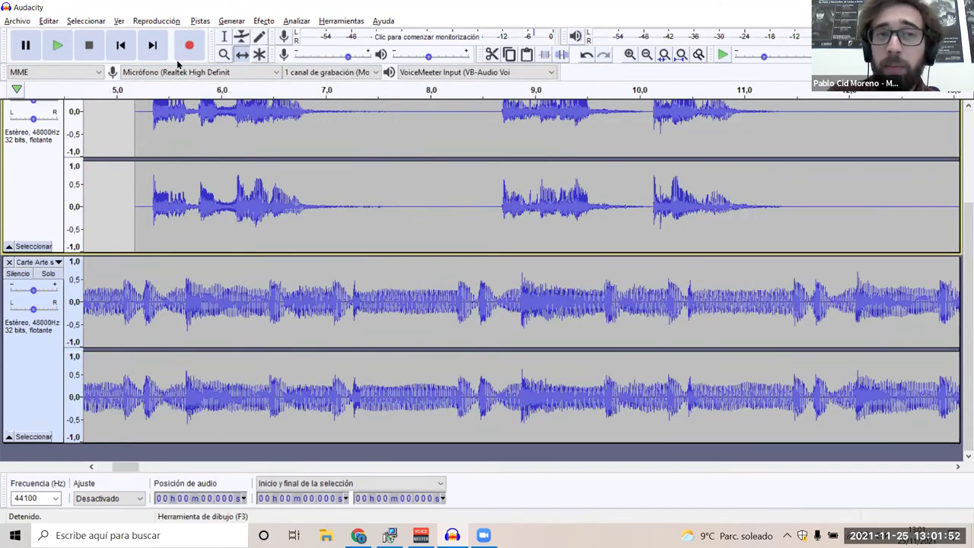
{"action": "key", "text": "F3"}
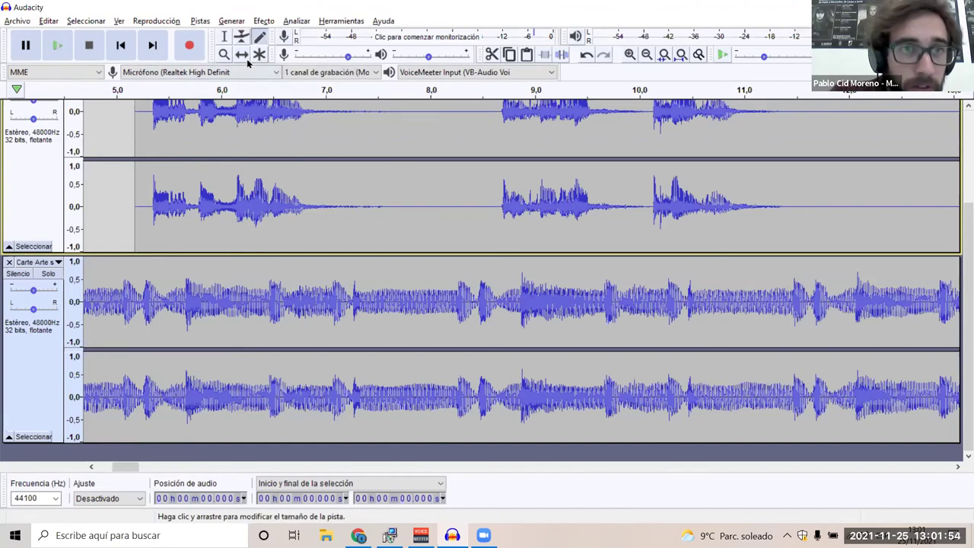
{"action": "left_click", "coordinate": [242, 37]}
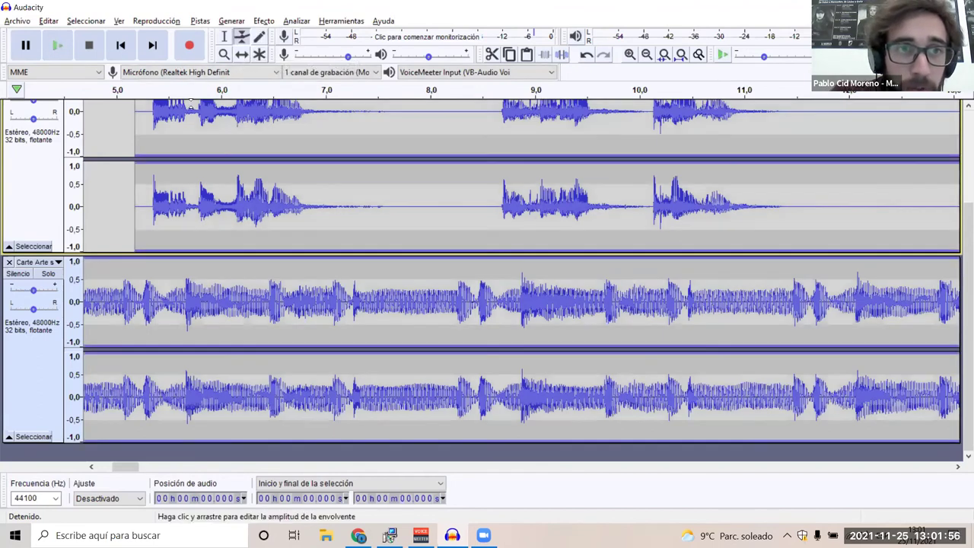
{"action": "scroll", "coordinate": [149, 179], "scroll_direction": "down", "scroll_amount": 1, "text": "ctrl"}
{"action": "scroll", "coordinate": [174, 204], "scroll_direction": "left", "scroll_amount": 2}
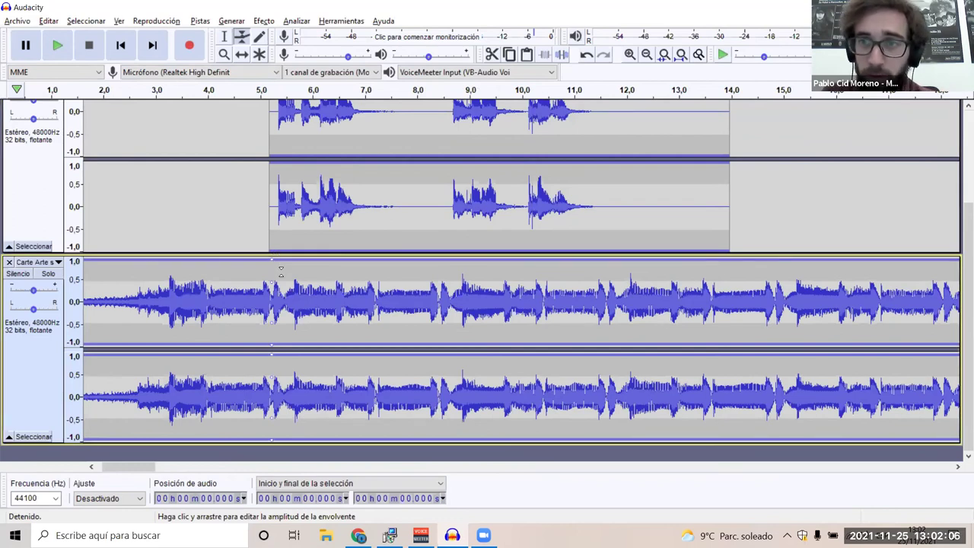
{"action": "left_click_drag", "start_coordinate": [296, 261], "coordinate": [283, 275]}
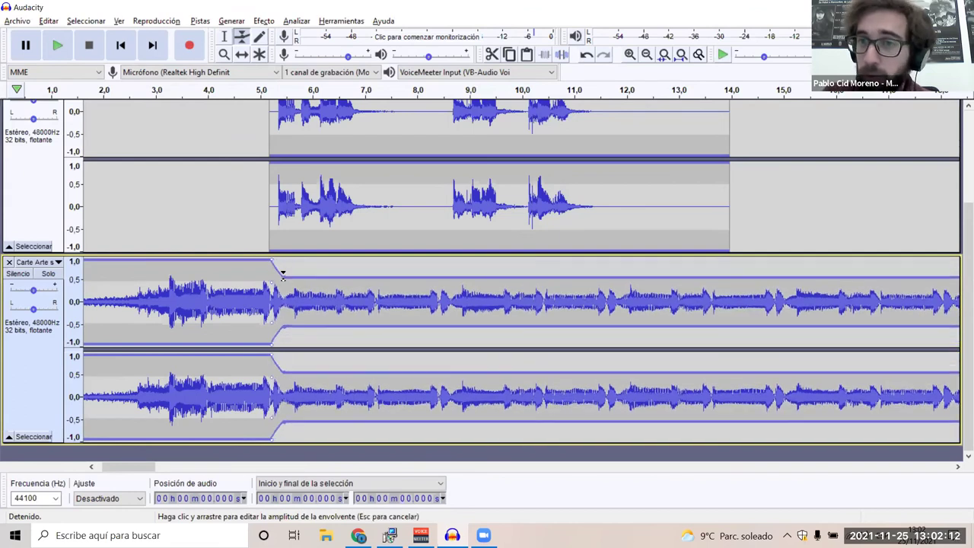
{"action": "left_click", "coordinate": [225, 36]}
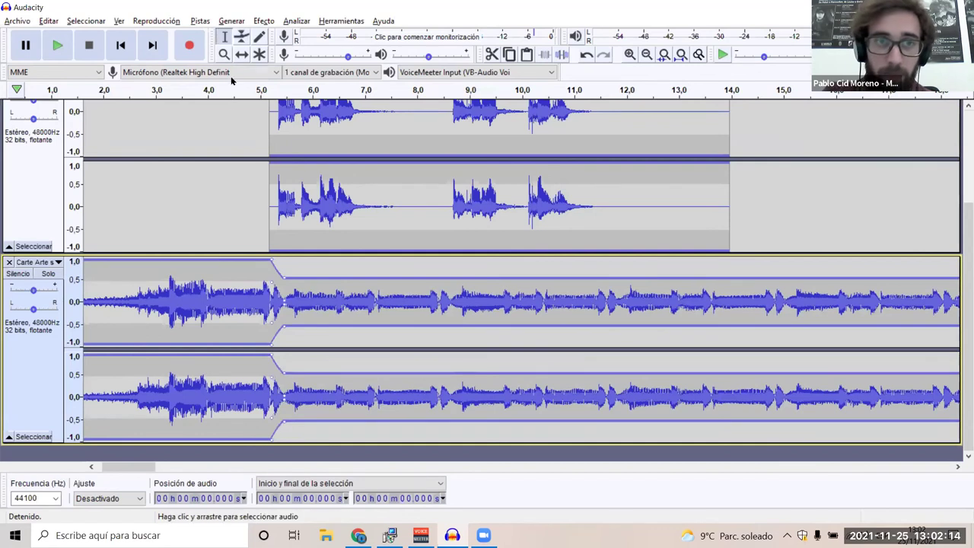
Lower the music track's envelope point near 5.4 seconds further to about 0.4, and return to the Selection tool
{"action": "scroll", "coordinate": [311, 206], "scroll_direction": "left", "scroll_amount": 3}
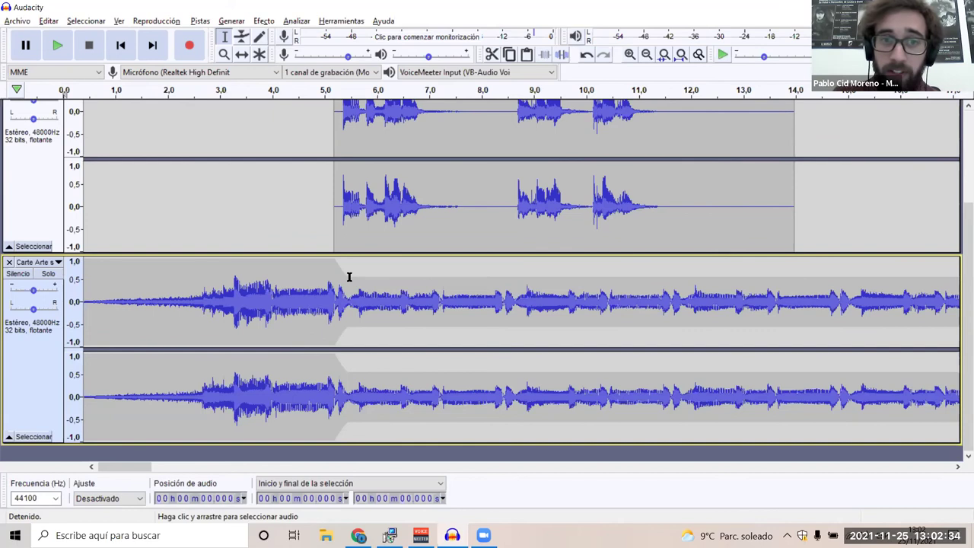
{"action": "left_click", "coordinate": [242, 37]}
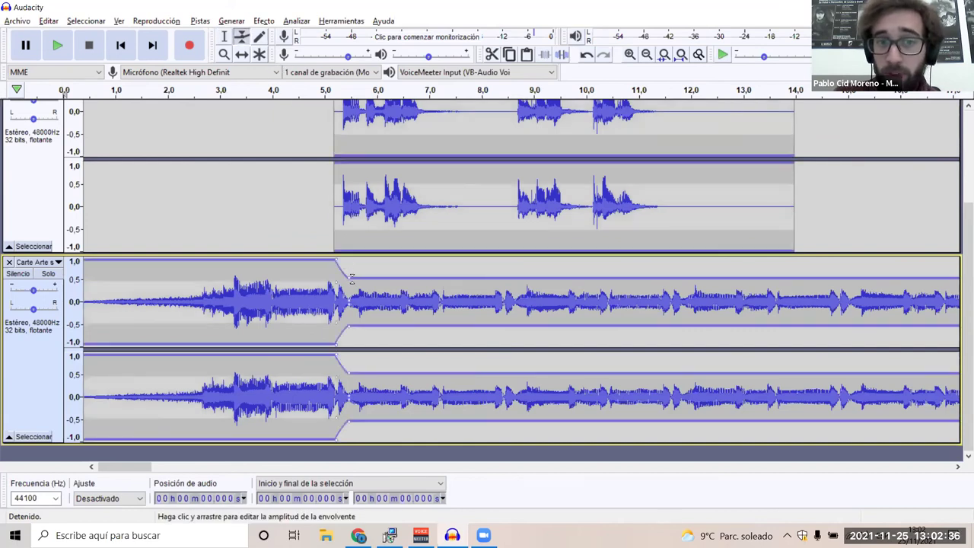
{"action": "left_click_drag", "start_coordinate": [350, 278], "coordinate": [347, 285]}
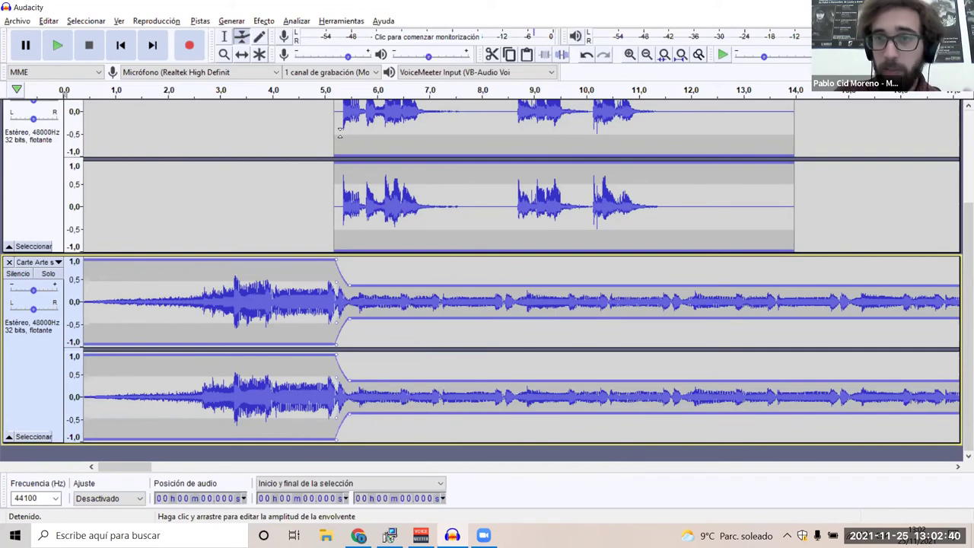
{"action": "left_click", "coordinate": [224, 36]}
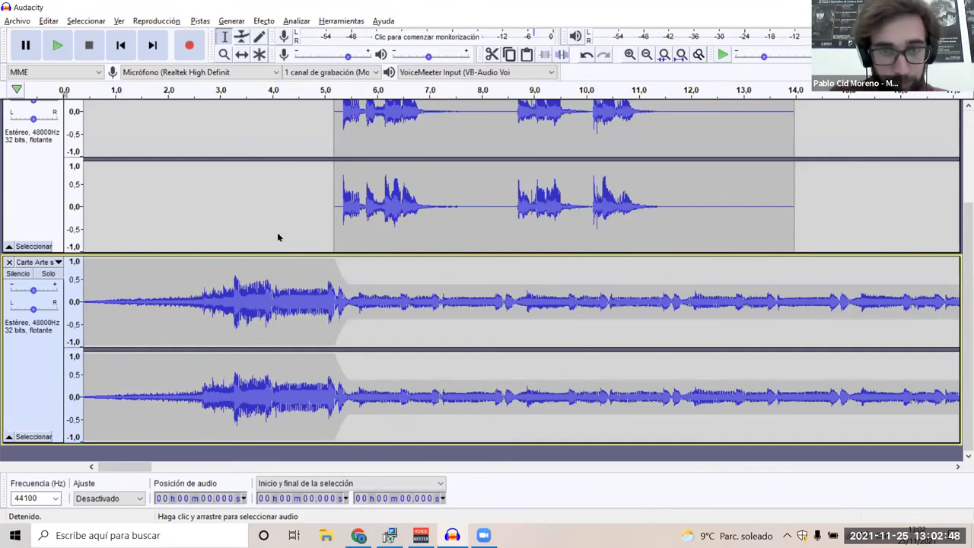
Switch to the Google Slides presentation and start presenting from slide 14 about n-Track Studio
{"action": "key", "text": "alt+Tab"}
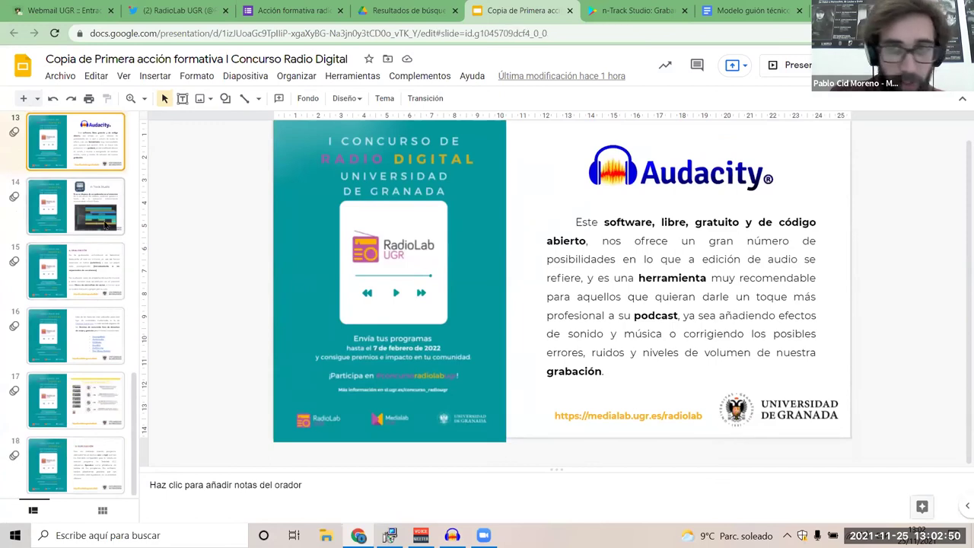
{"action": "left_click", "coordinate": [106, 224]}
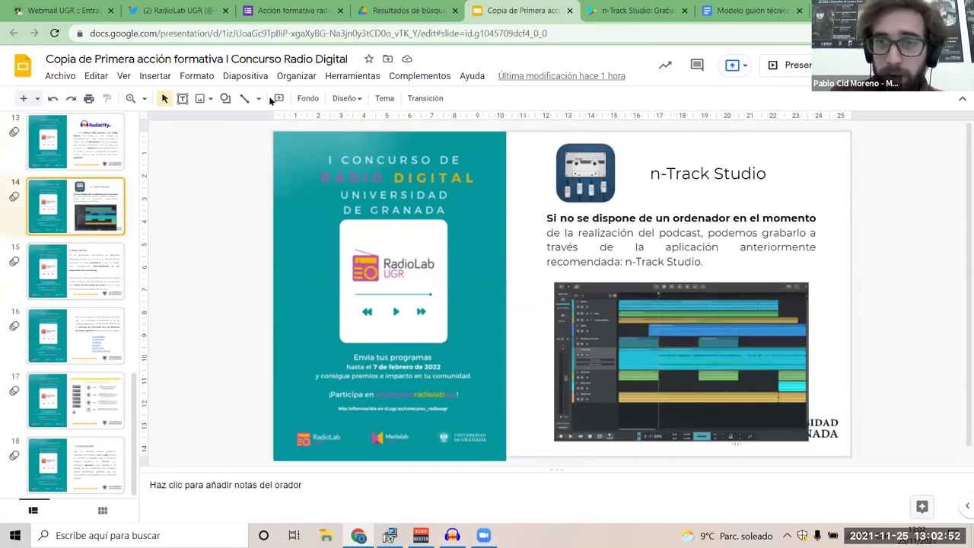
{"action": "left_click", "coordinate": [791, 64]}
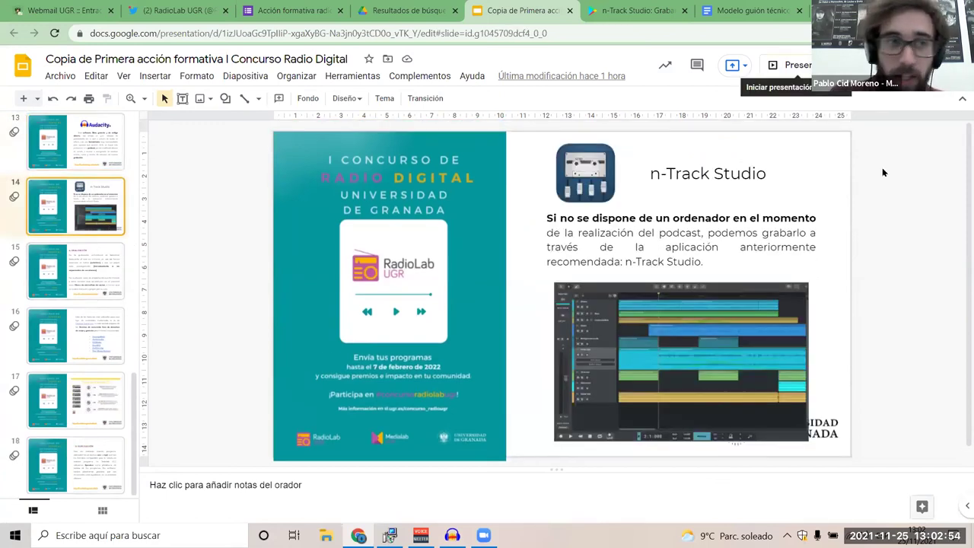